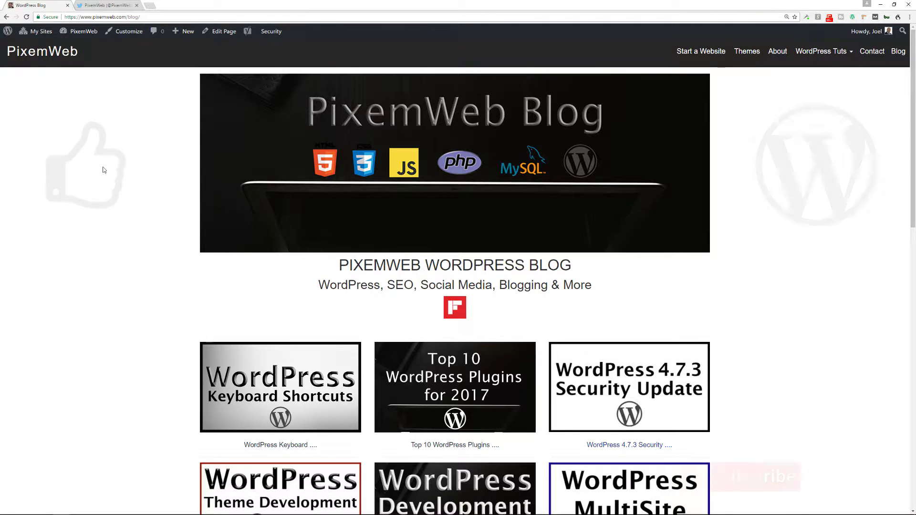
Open the admin Plugins list, then review and close the Better Click To Tweet details
mouse_move(81, 32)
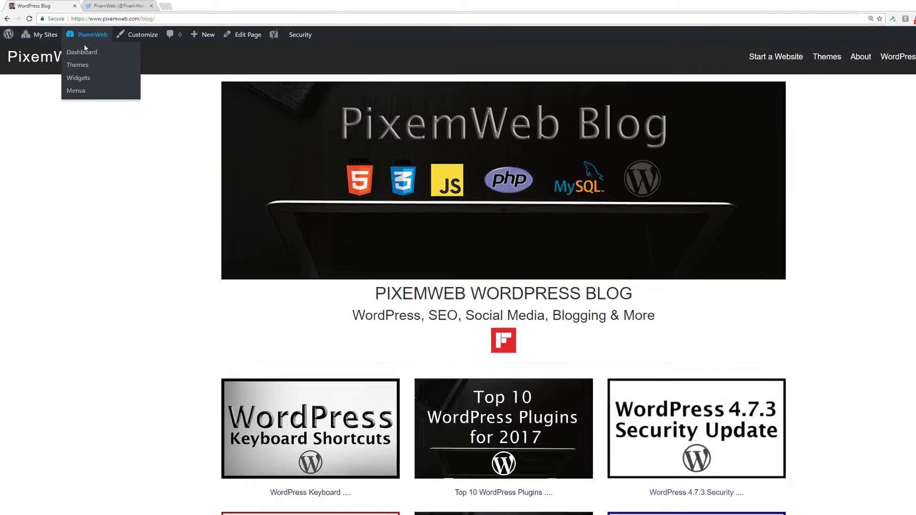
left_click(75, 46)
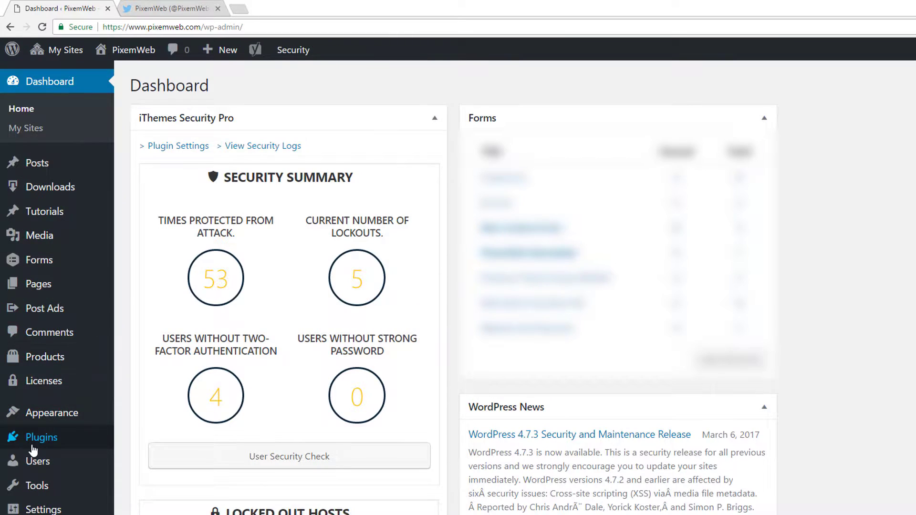
left_click(41, 437)
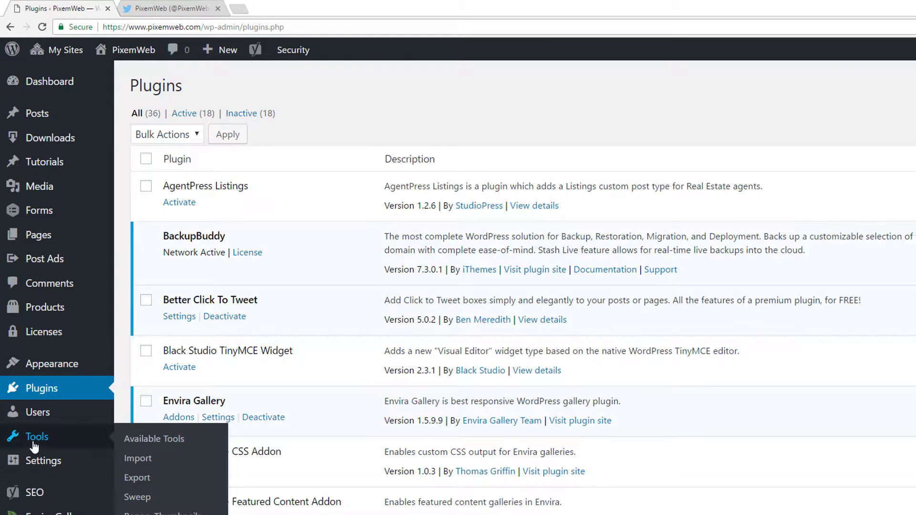
left_click(542, 320)
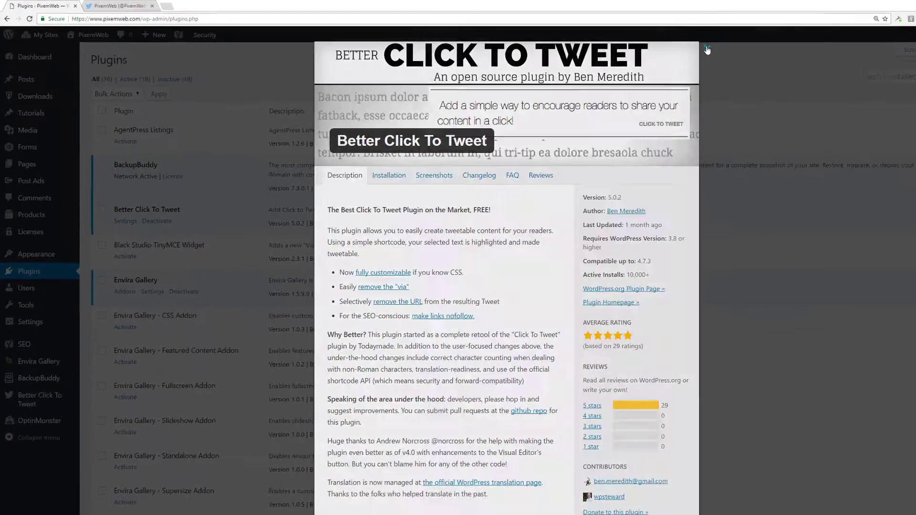
left_click(638, 44)
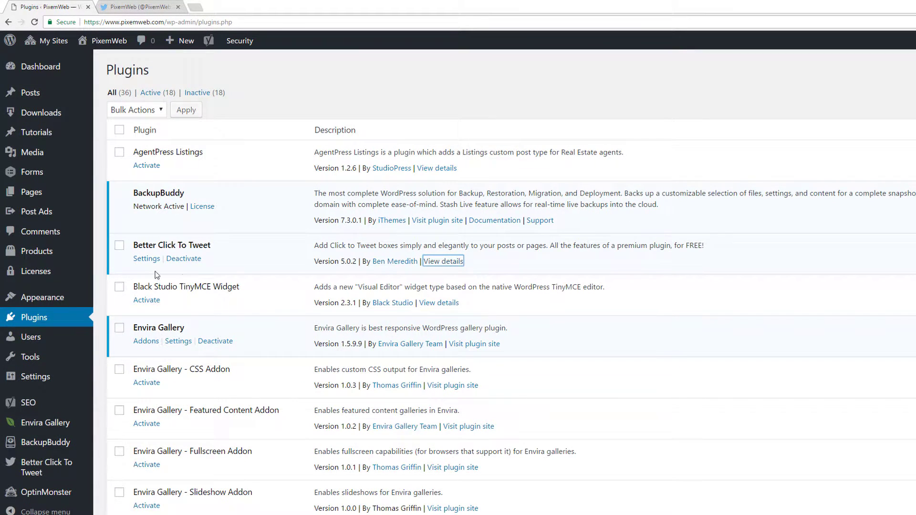
Open the Better Click To Tweet Settings page and collapse the admin sidebar
left_click(147, 259)
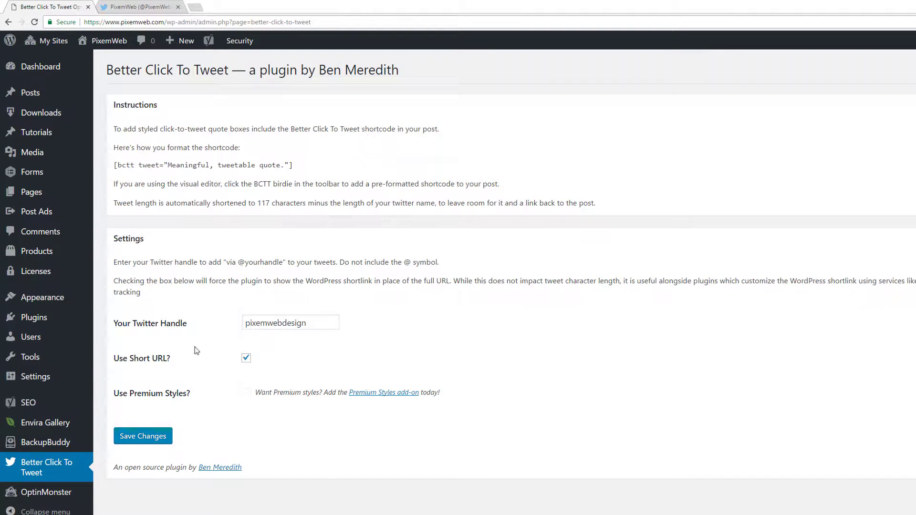
left_click(47, 512)
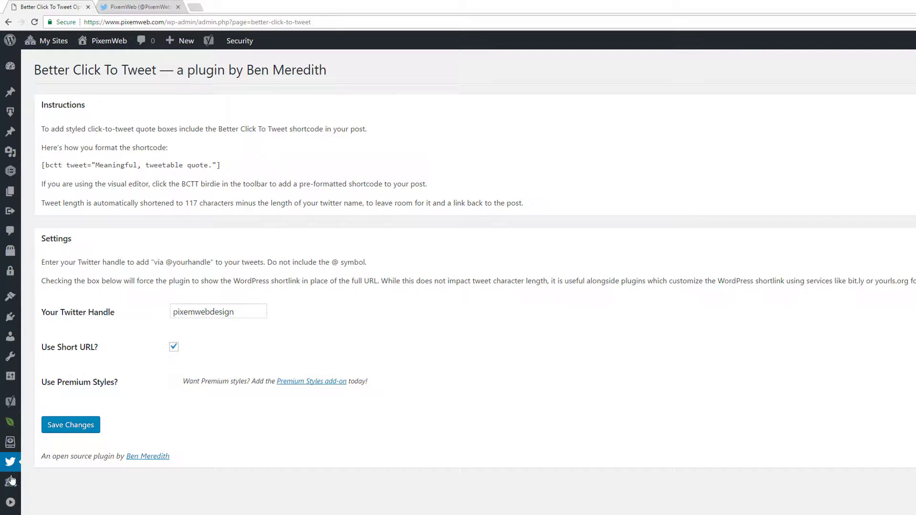
Expand the admin menu and go to All Posts to edit the Keyboard Shortcuts post
left_click(10, 502)
mouse_move(35, 96)
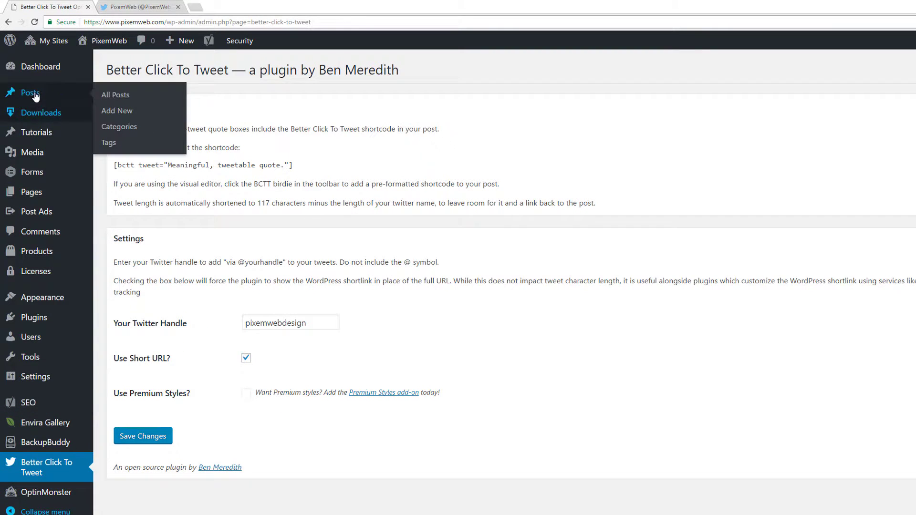
left_click(115, 97)
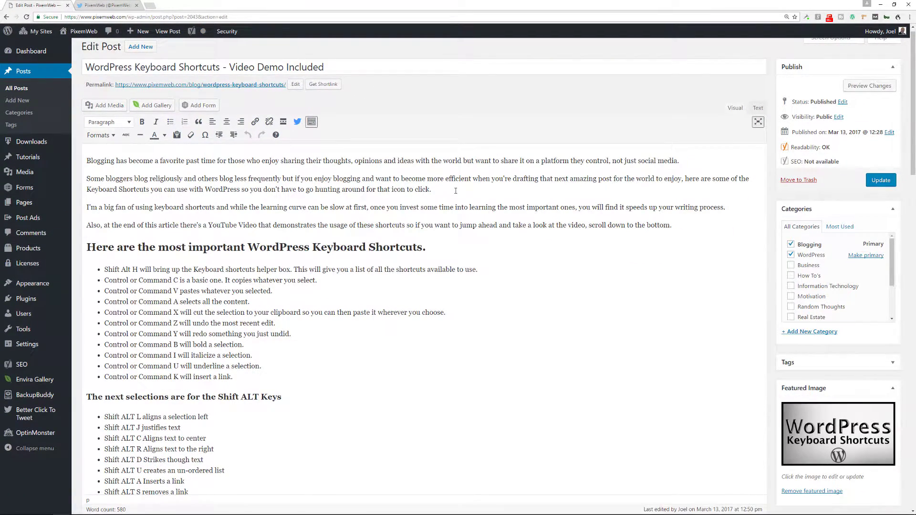
Add a new empty paragraph after the last formatting shortcut bullet
scroll(398, 275, "down", 10)
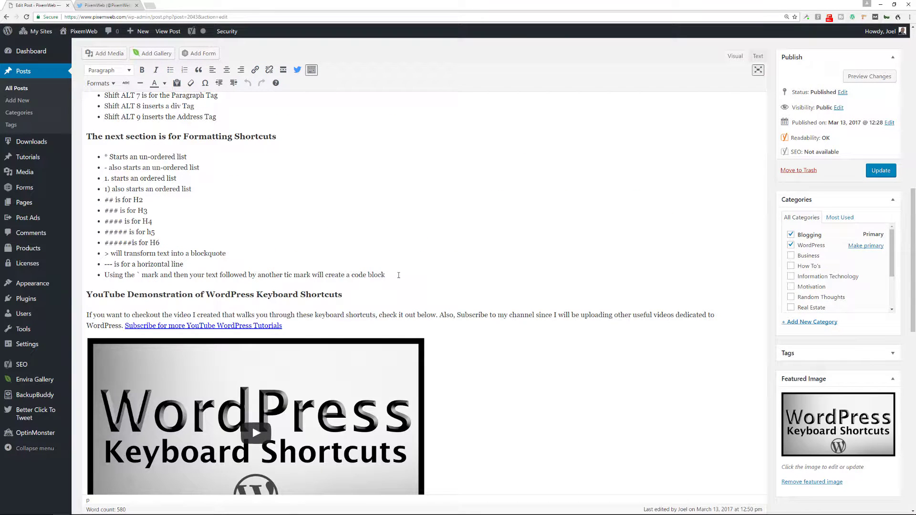
left_click(398, 275)
key("Return")
key("Return")
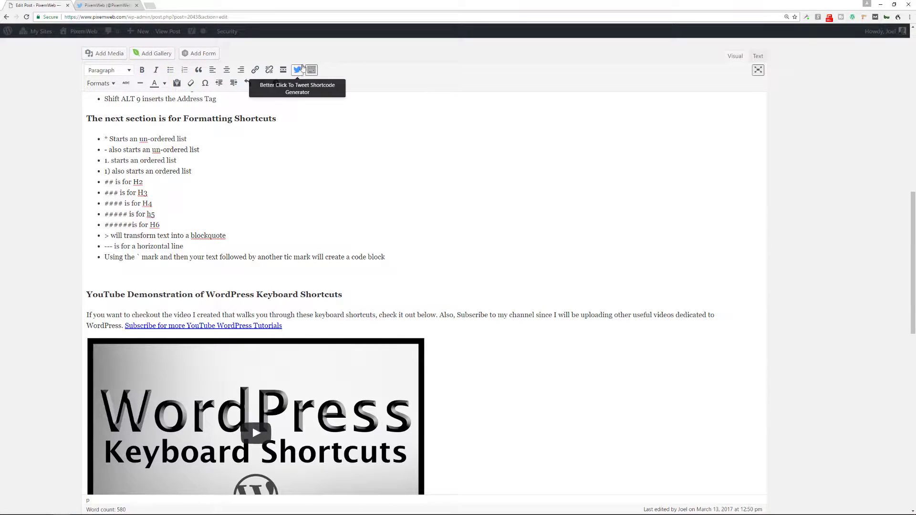
Enter the tweetable quote 'Must use #WordPress Keyboard Shortcuts for #Bloggers and #Writers' with Include via unchecked
left_click(297, 70)
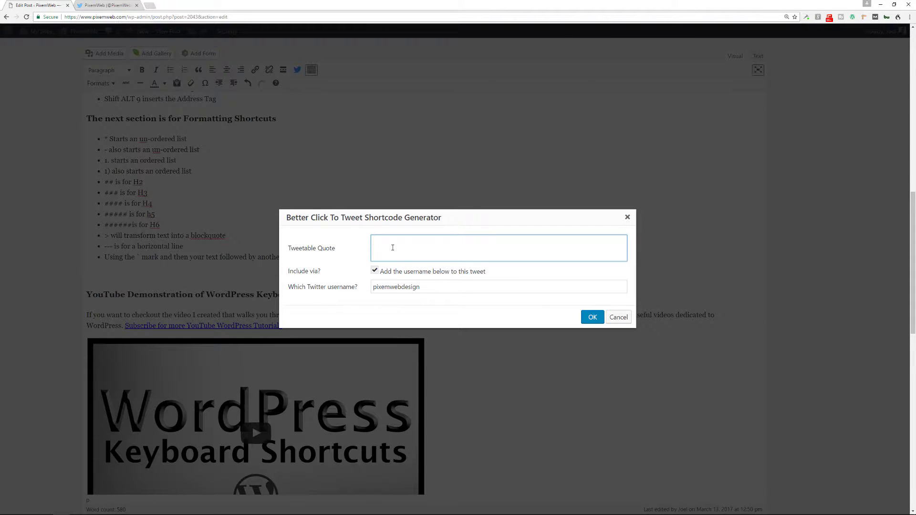
type("Must use #WordPress Keyboard Shortcuts")
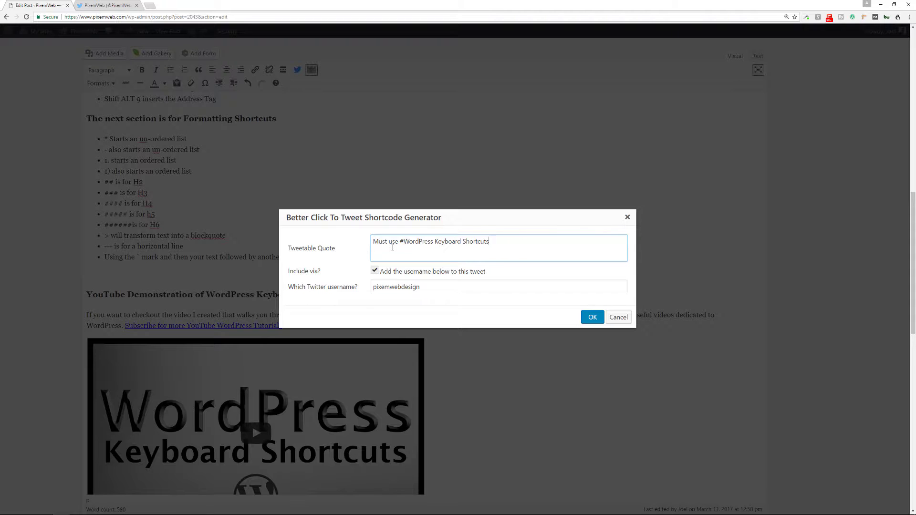
type(" for #Bloggers and #Writers")
left_click(423, 273)
Insert the [bctt] shortcode with via="no" and check the inserted line in the editor
left_click(592, 318)
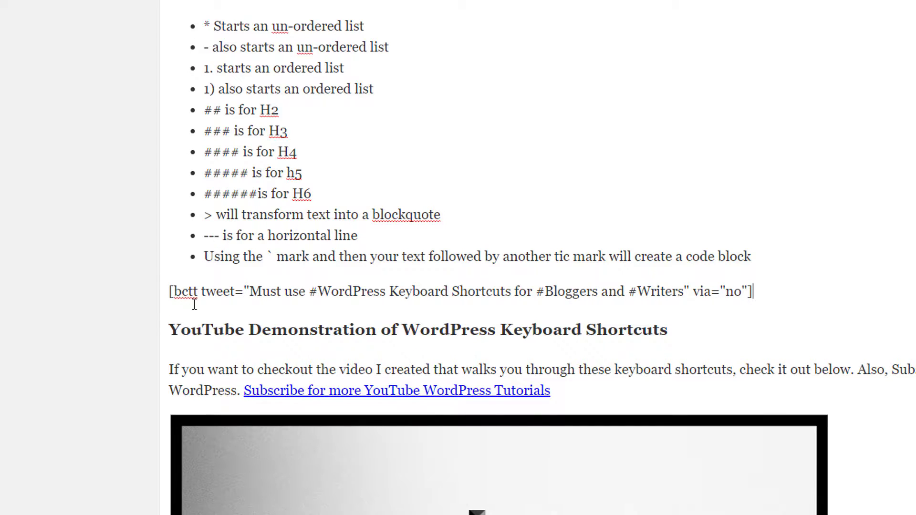
left_click(248, 291)
left_click(766, 292)
Close the preview, update the post, and view the live Click To Tweet box
left_click(168, 293)
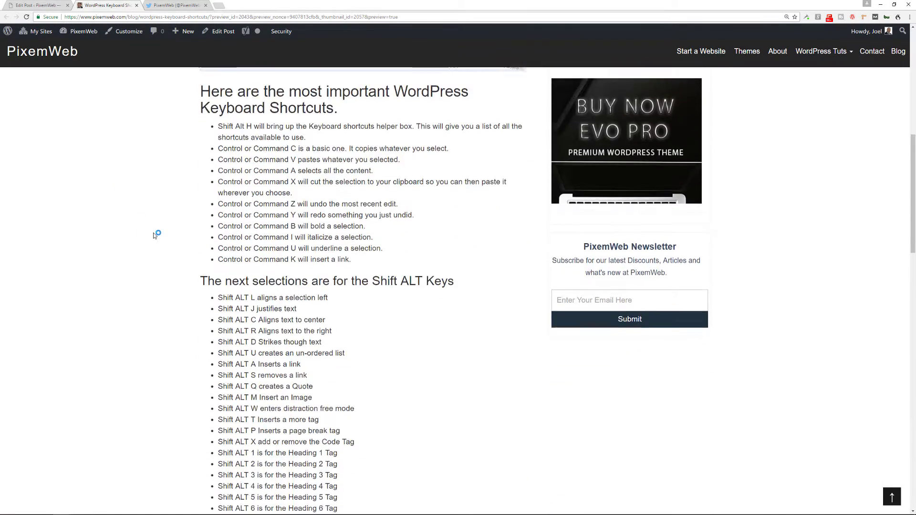
scroll(160, 237, "down", 4)
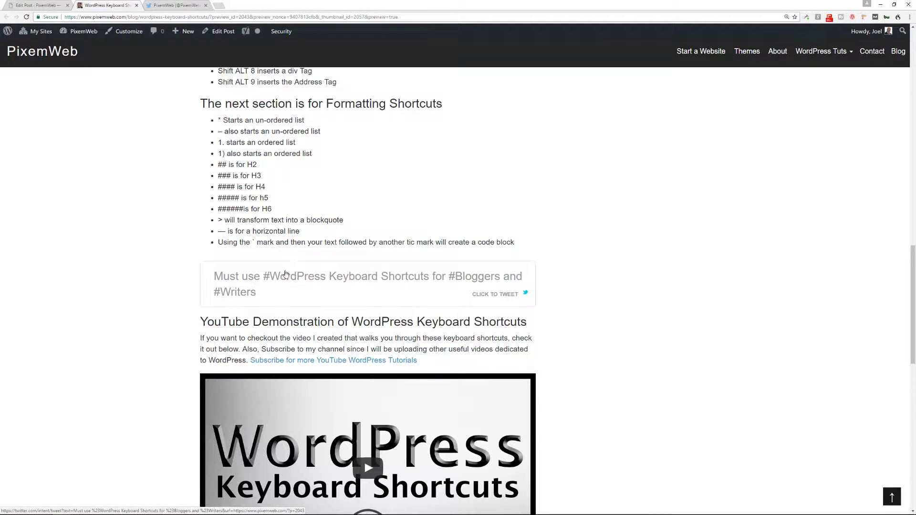
left_click(137, 6)
left_click(880, 172)
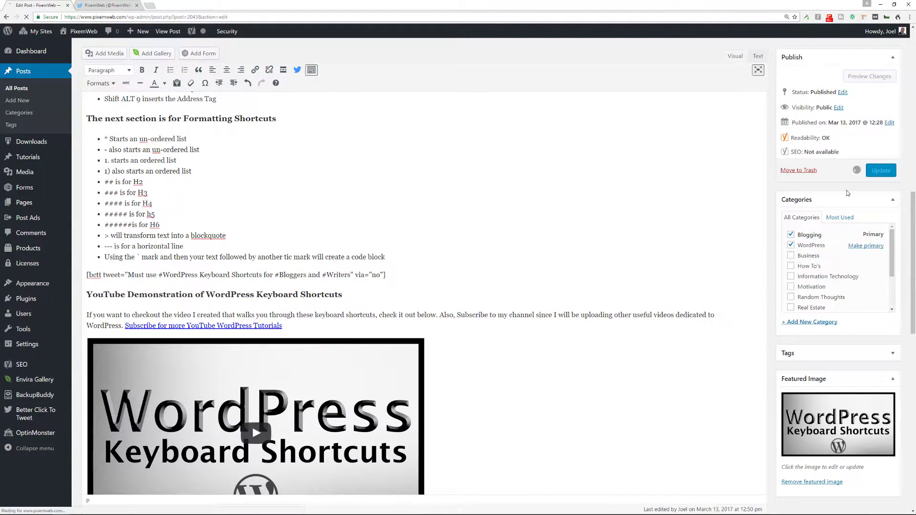
left_click(167, 32)
scroll(129, 265, "down", 15)
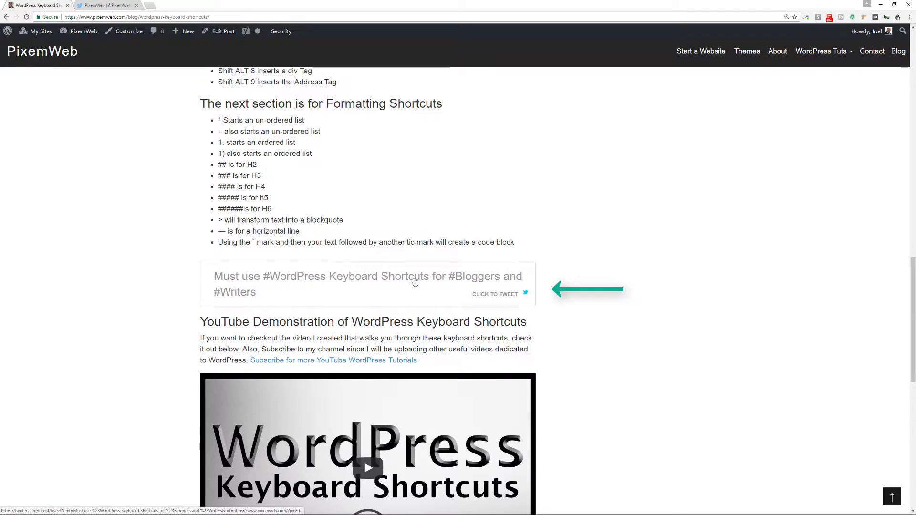
Share the quote on Twitter, appending '. There's also a #YouTube #Video' after #Writers, and tweet it
left_click(415, 280)
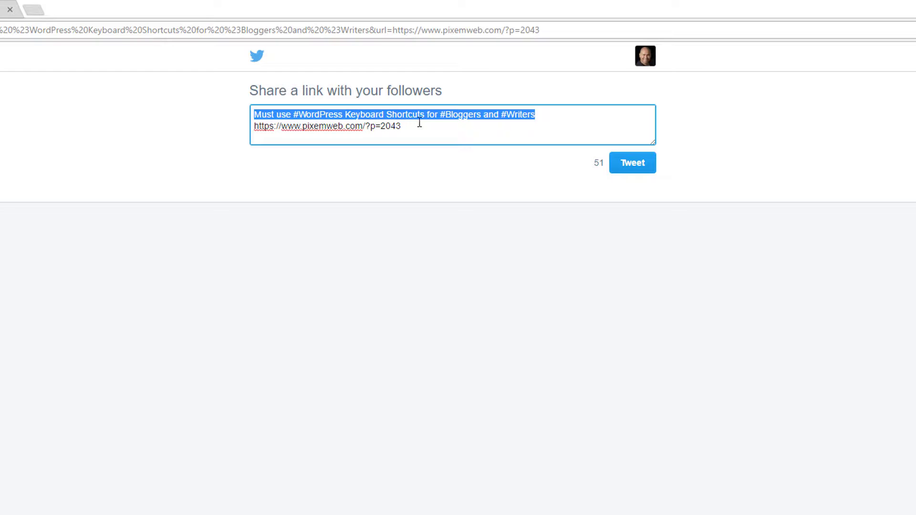
left_click(540, 114)
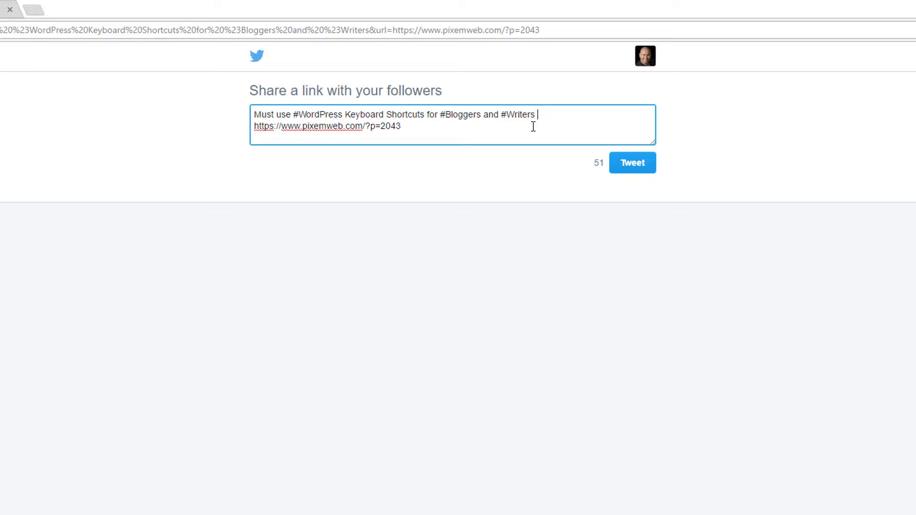
key("Delete")
type(". There's also a ")
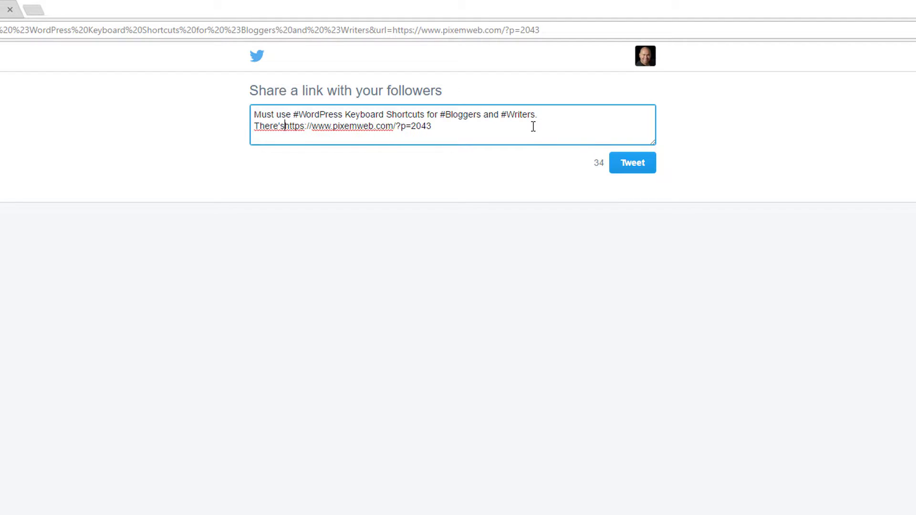
type("#YouTube #Video")
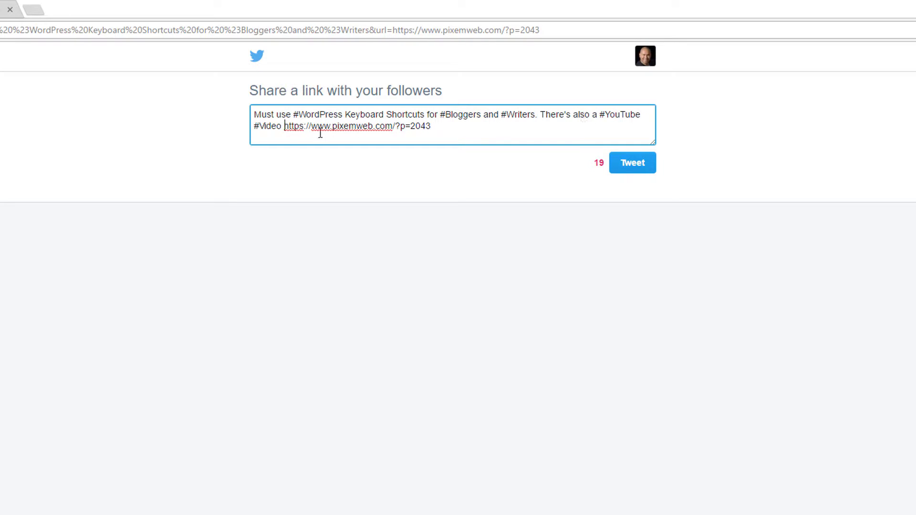
left_click(635, 166)
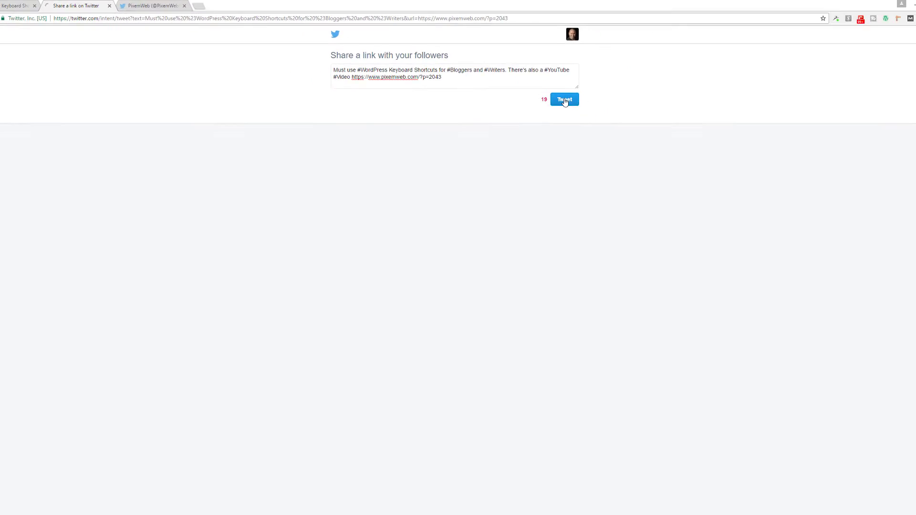
Reload the PixemWeb Twitter profile and scroll to the new Must use tweet
left_click(148, 6)
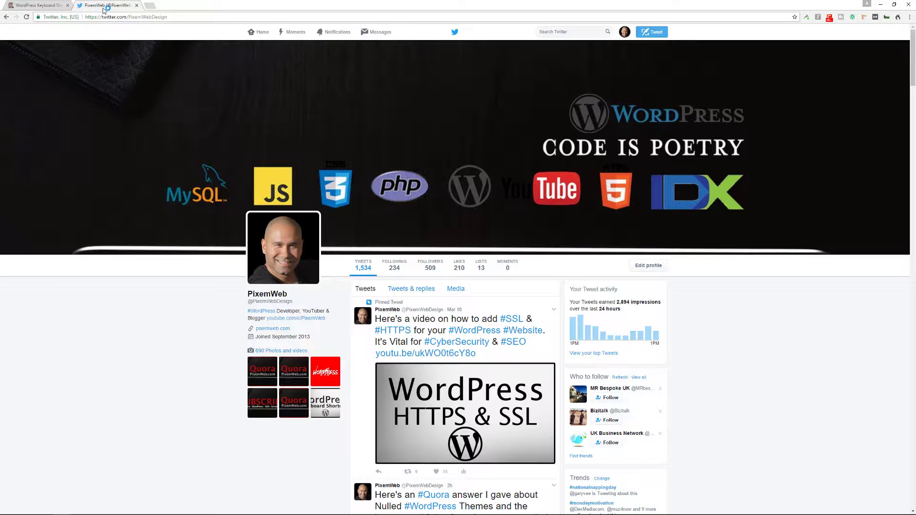
left_click(27, 17)
scroll(418, 261, "down", 5)
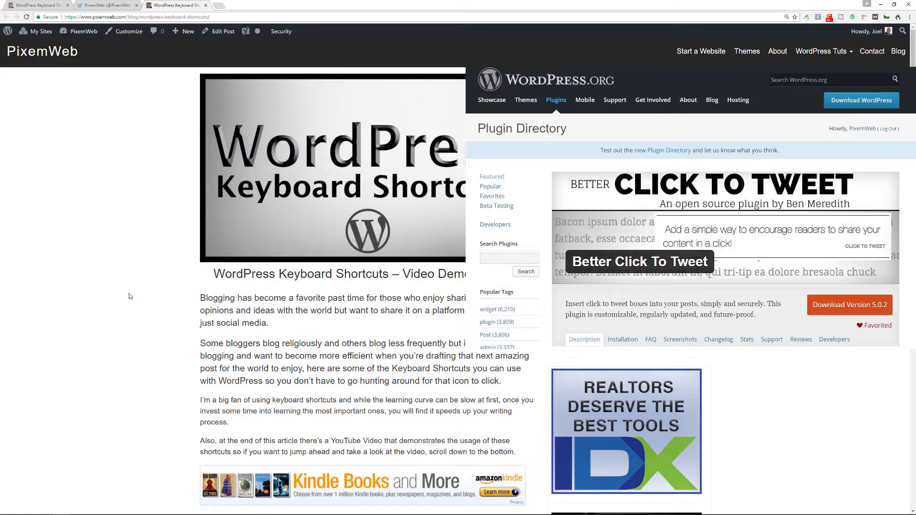
Scroll the blog post past the shortcut lists to the Click To Tweet quote box
scroll(129, 296, "down", 6)
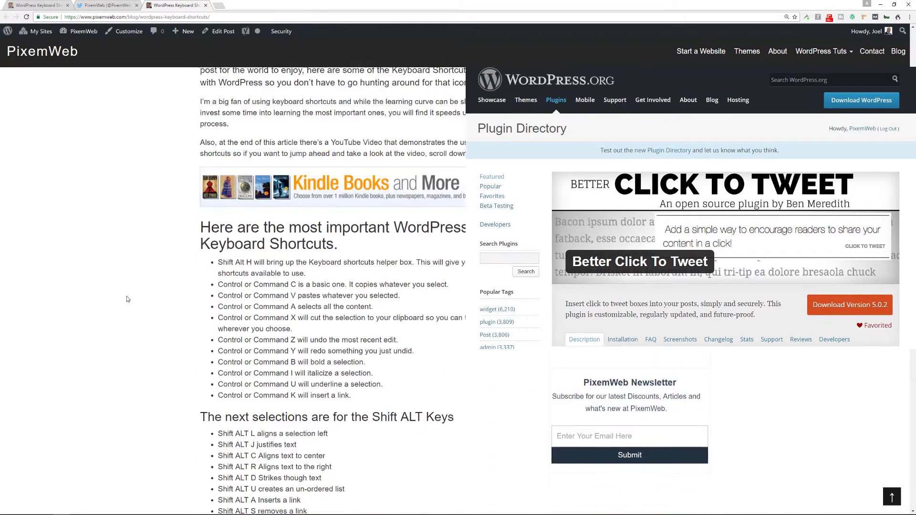
scroll(127, 299, "down", 11)
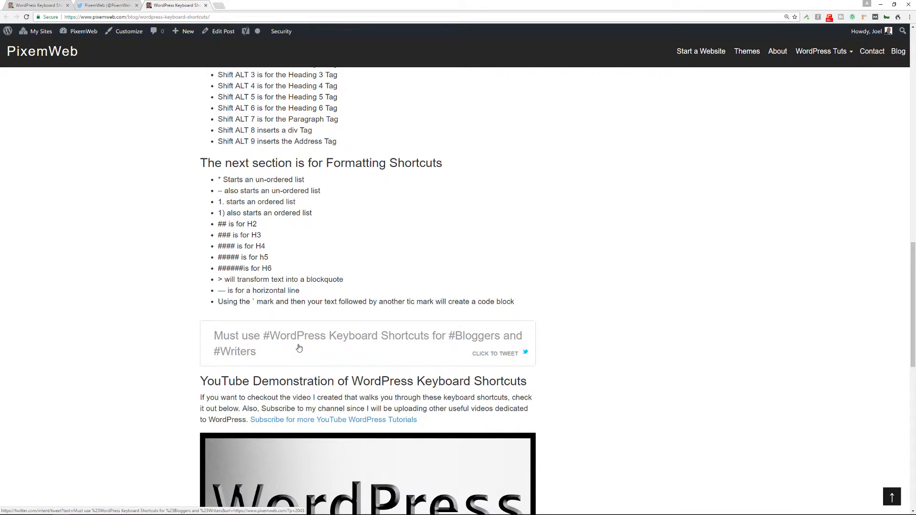
Inspect the quote link and compare span.bctt-click-to-tweet with span.bctt-ctt-text in DevTools
right_click(298, 345)
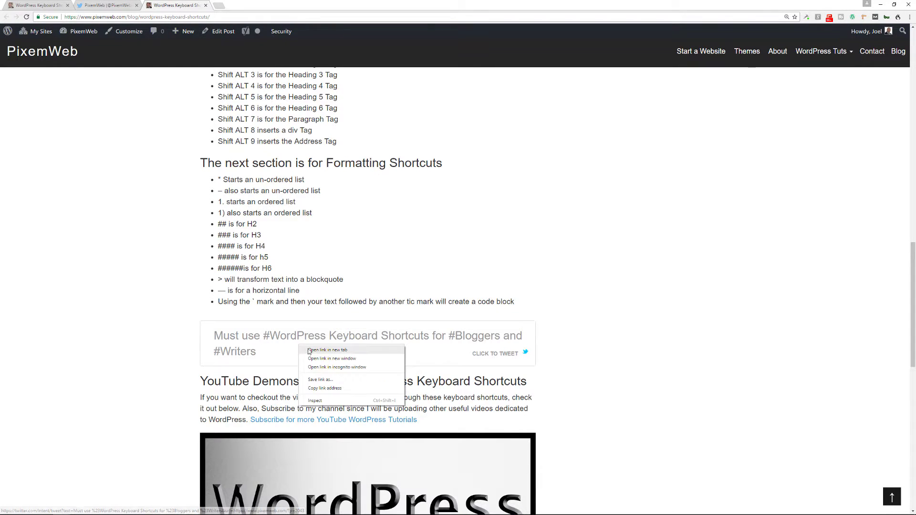
left_click(316, 401)
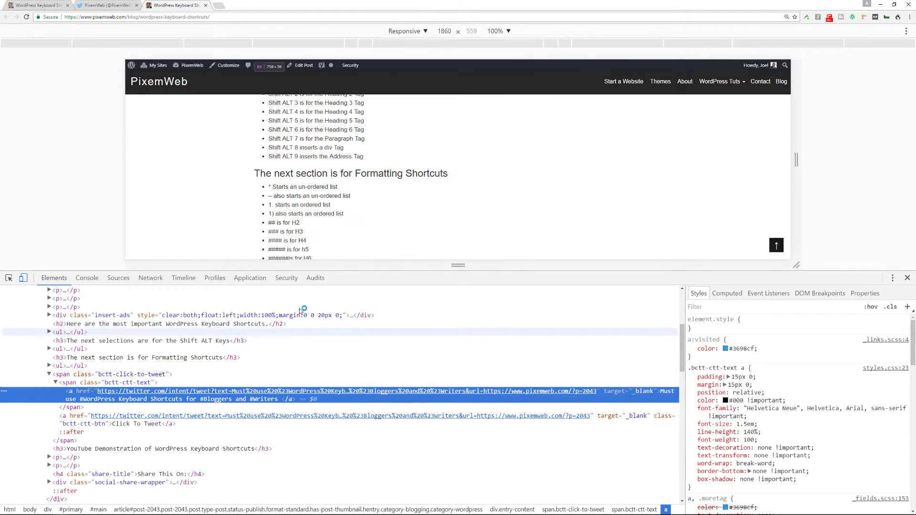
scroll(276, 185, "down", 5)
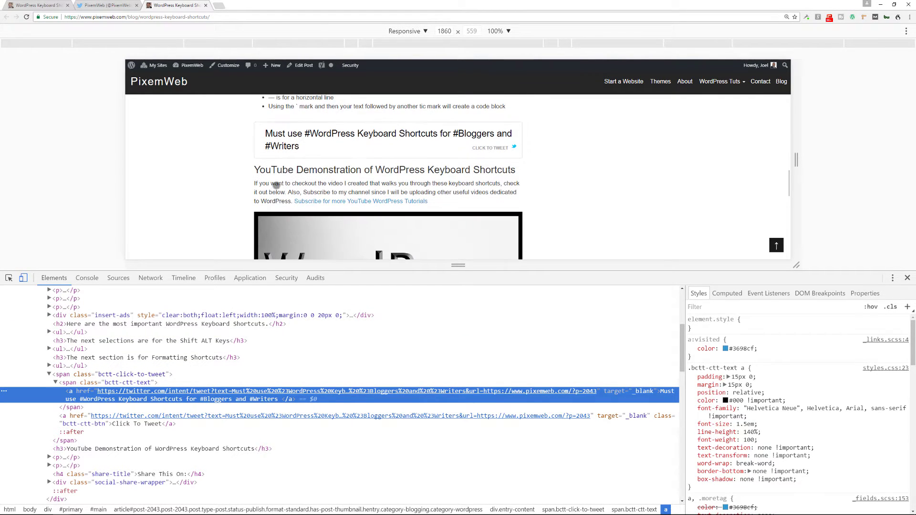
left_click(83, 377)
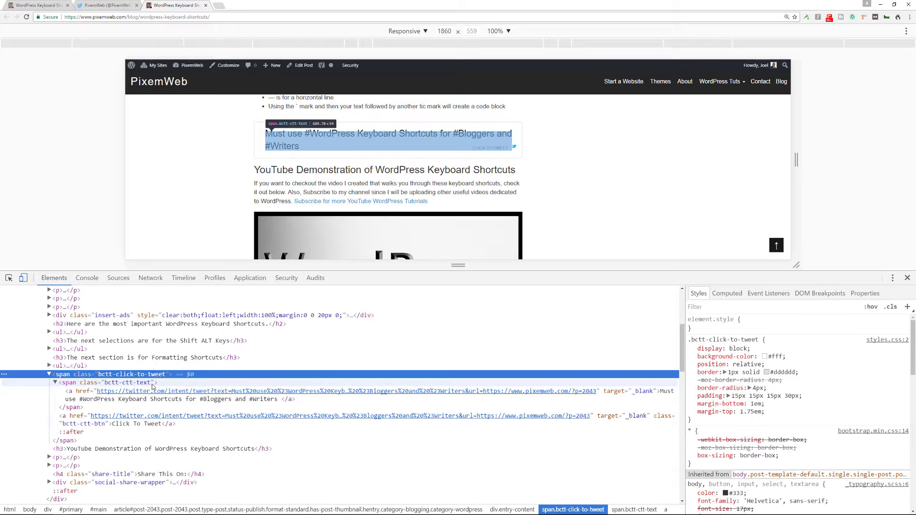
left_click(87, 386)
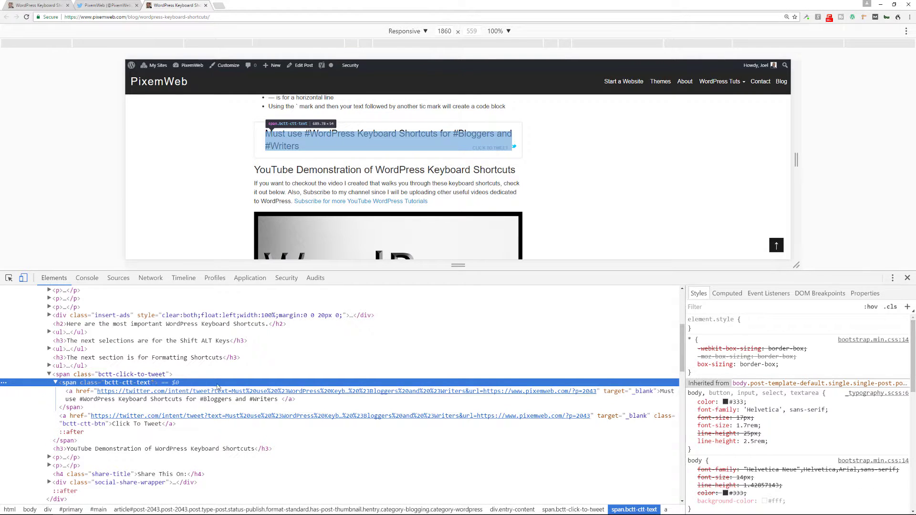
left_click(84, 376)
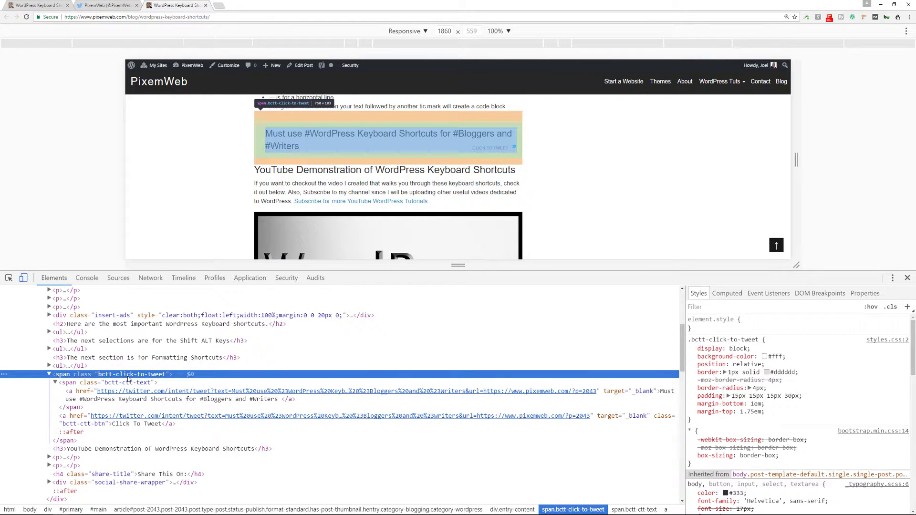
Close Chrome DevTools and scroll the post back up to the Shift ALT Keys list
left_click(907, 279)
scroll(630, 316, "up", 3)
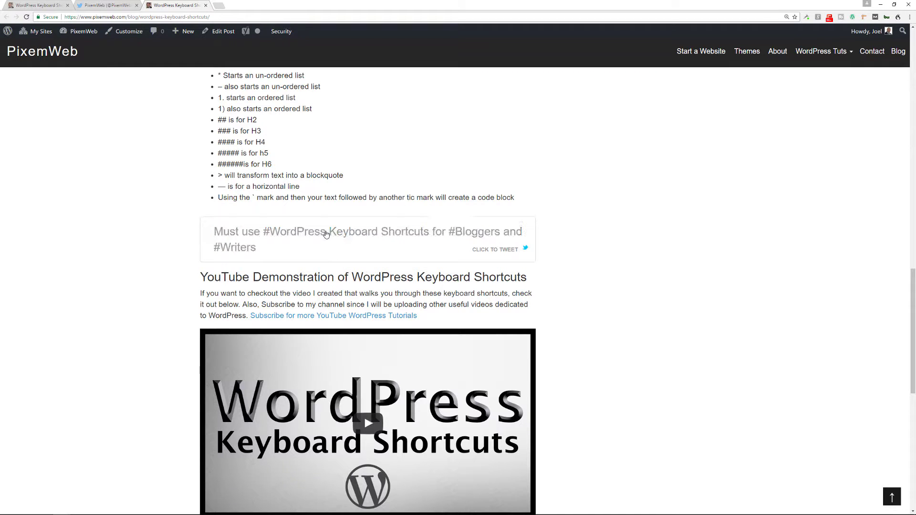
scroll(357, 191, "up", 7)
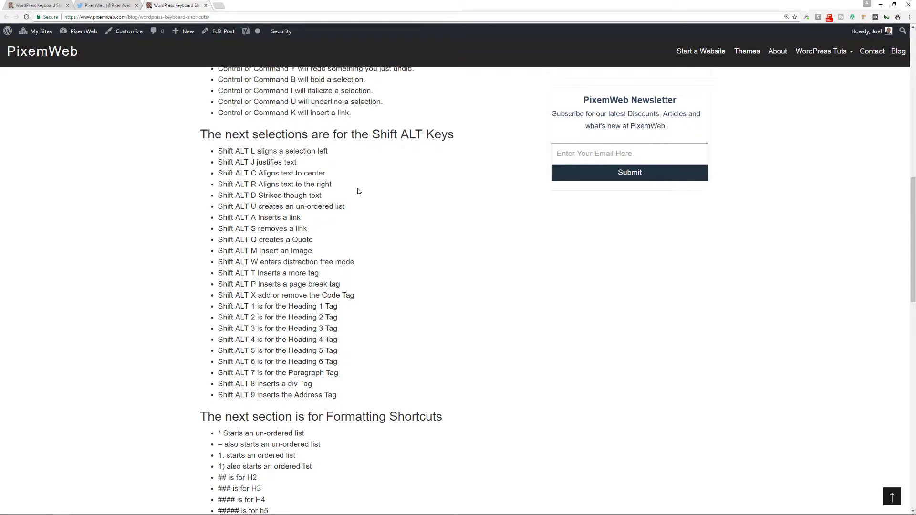
scroll(357, 191, "up", 1)
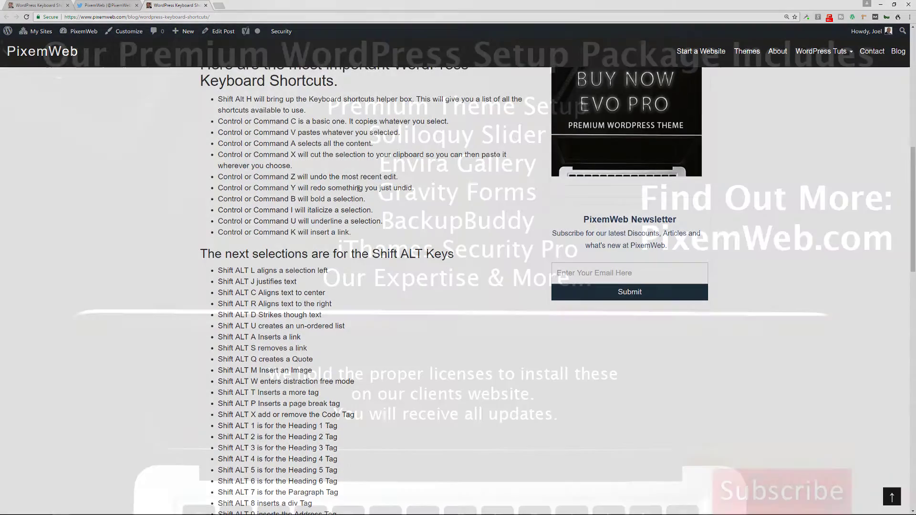